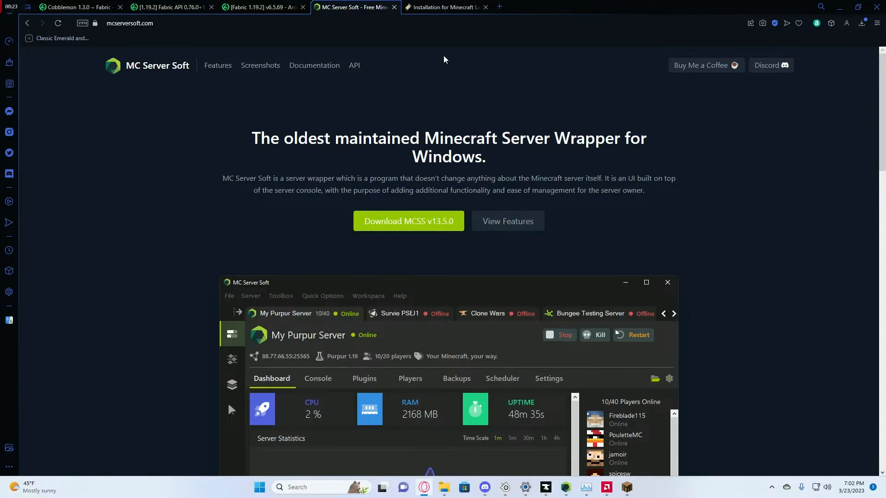
- View the Fabric installer download page, then switch to the Cobblemon 1.3.0 Fabric Modrinth page
left_click(439, 7)
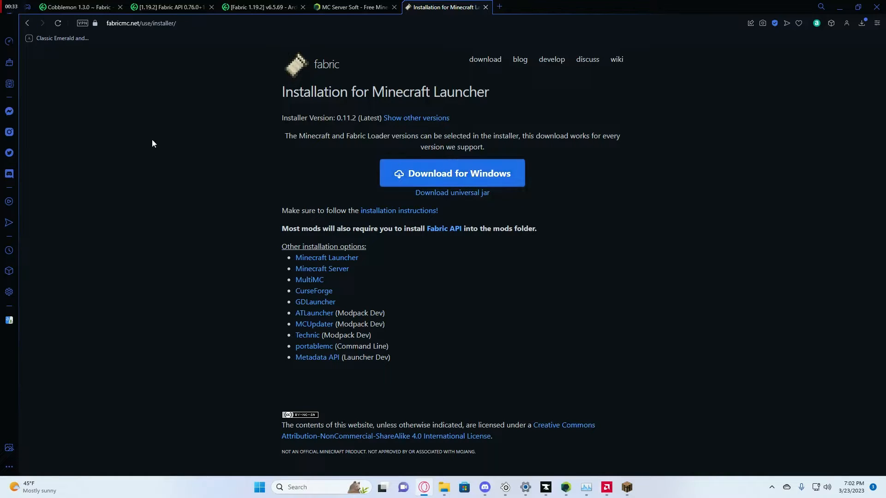
left_click(77, 7)
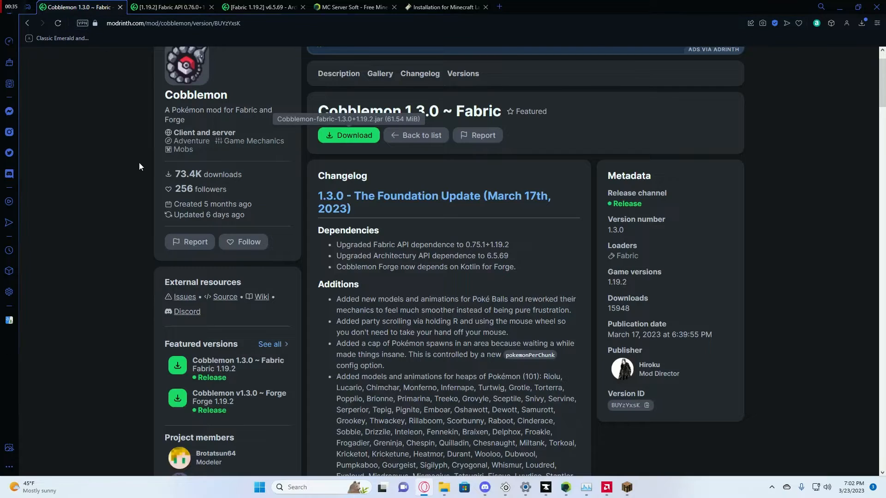
- Read Cobblemon 1.3.0's changelog and dependencies, then bring up the Fabric API 0.76.0+1.19.2 page
scroll(159, 153, "up", 1)
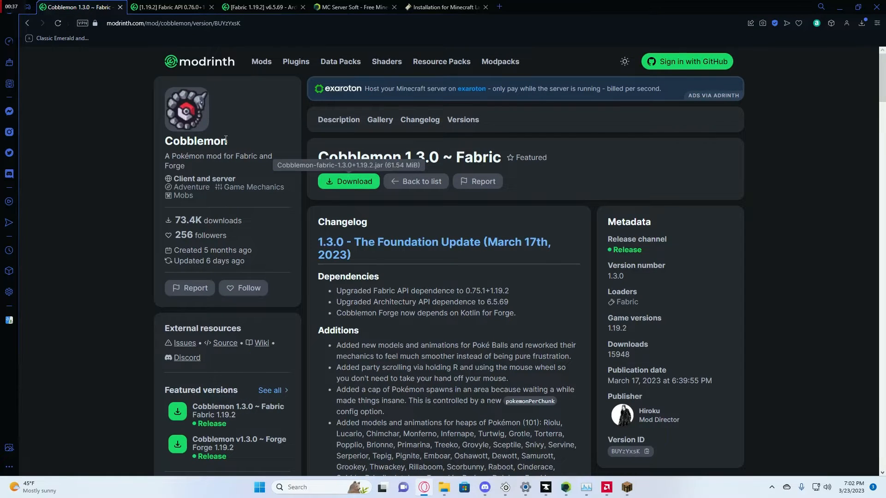
scroll(257, 147, "down", 1)
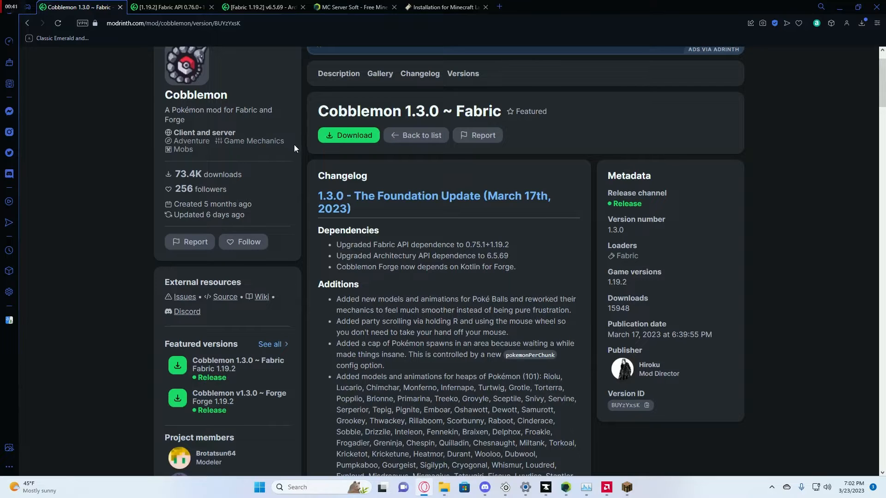
scroll(296, 153, "down", 1)
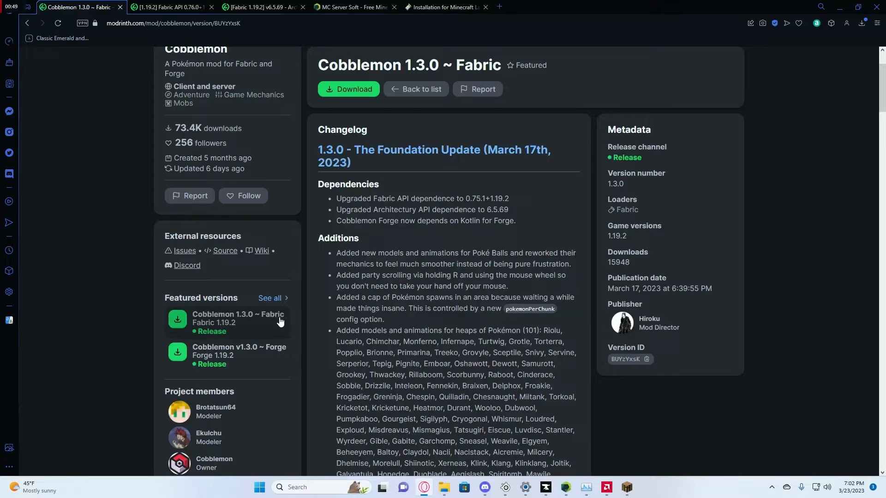
scroll(311, 312, "down", 10)
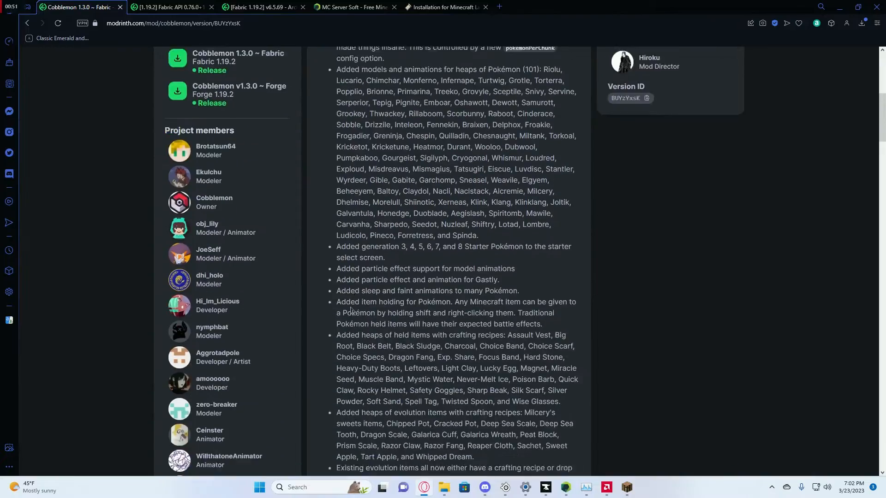
scroll(354, 308, "down", 15)
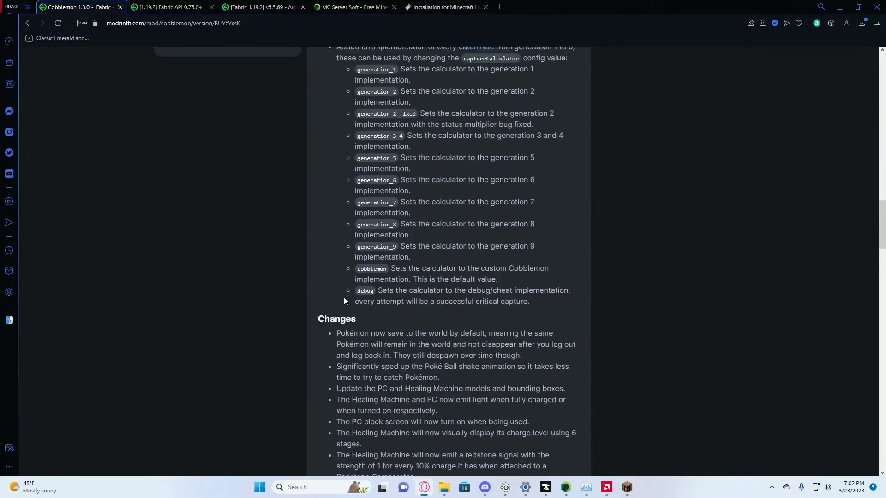
scroll(339, 293, "down", 15)
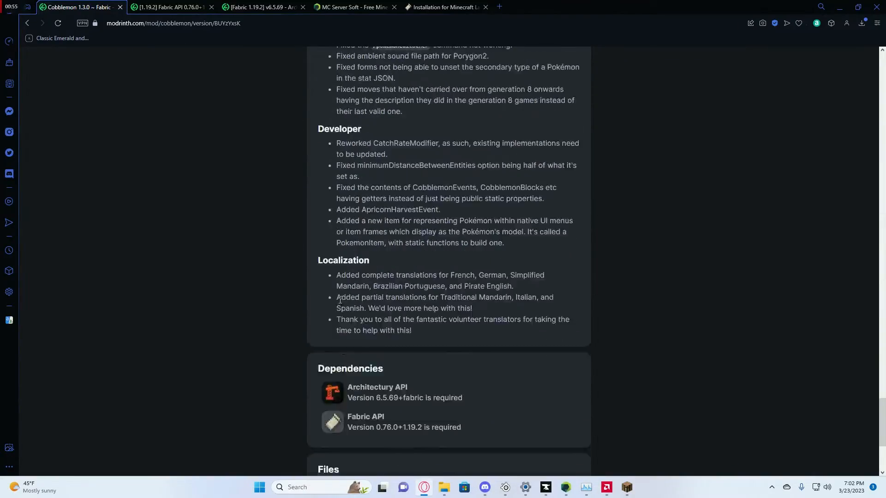
scroll(339, 303, "down", 1)
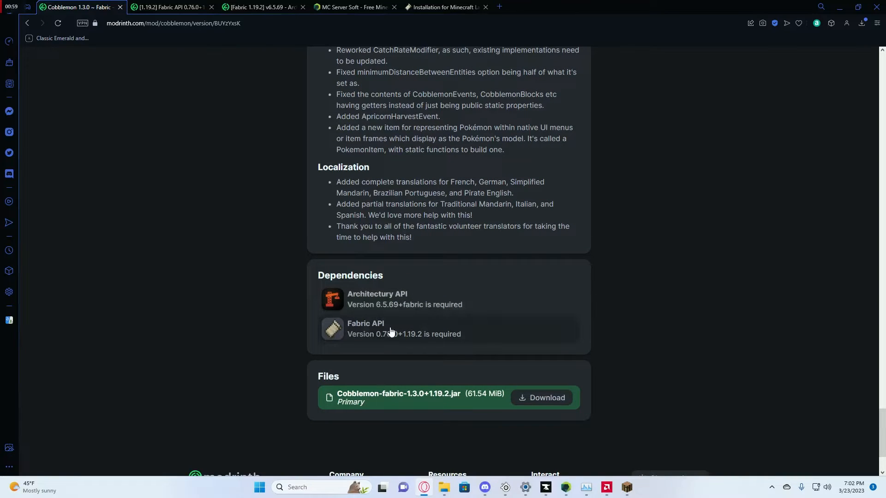
left_click(172, 8)
scroll(245, 86, "up", 2)
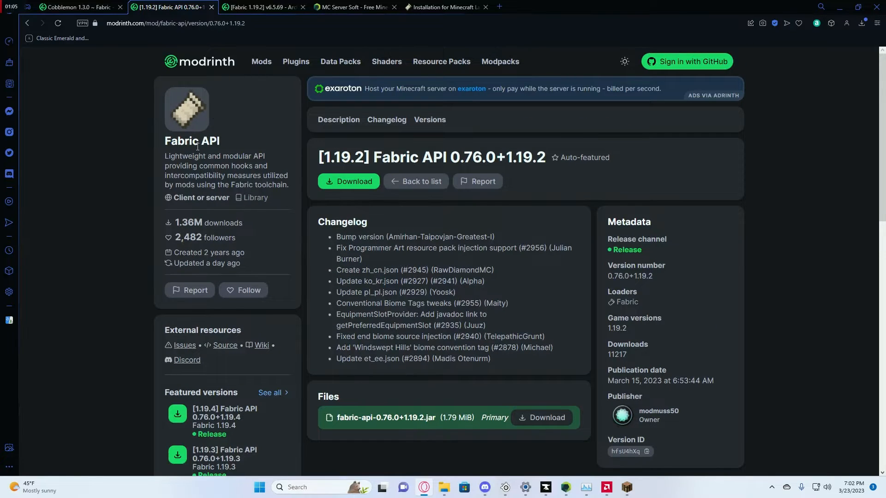
- Look over the Fabric API and Architectury v6.5.69 pages, then minimize the browser to the desktop
scroll(212, 116, "down", 2)
scroll(303, 245, "down", 2)
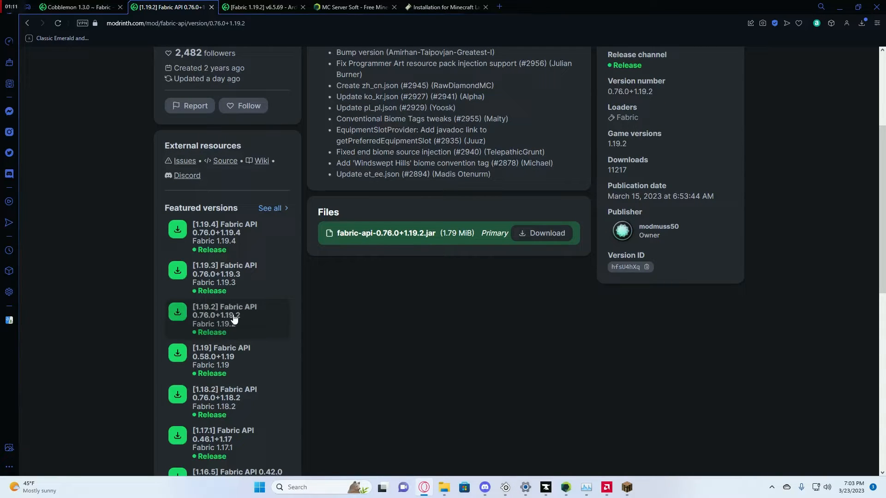
left_click(258, 8)
scroll(257, 154, "down", 4)
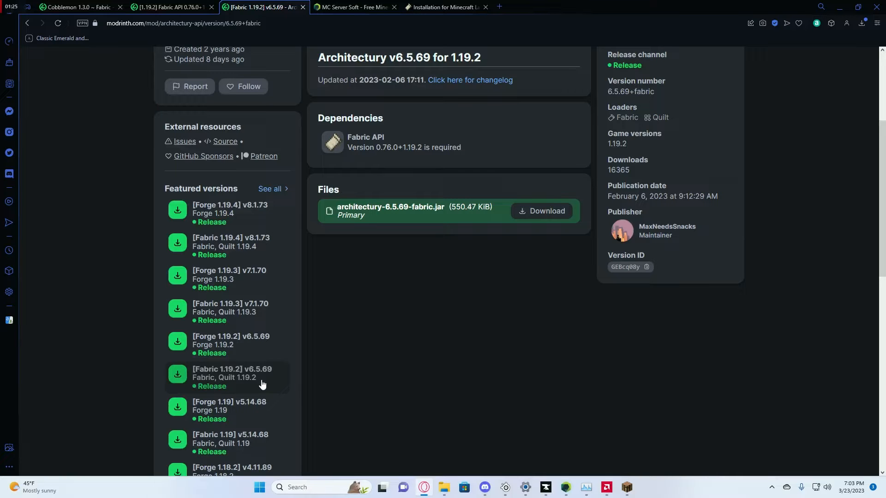
scroll(373, 388, "up", 2)
left_click(839, 8)
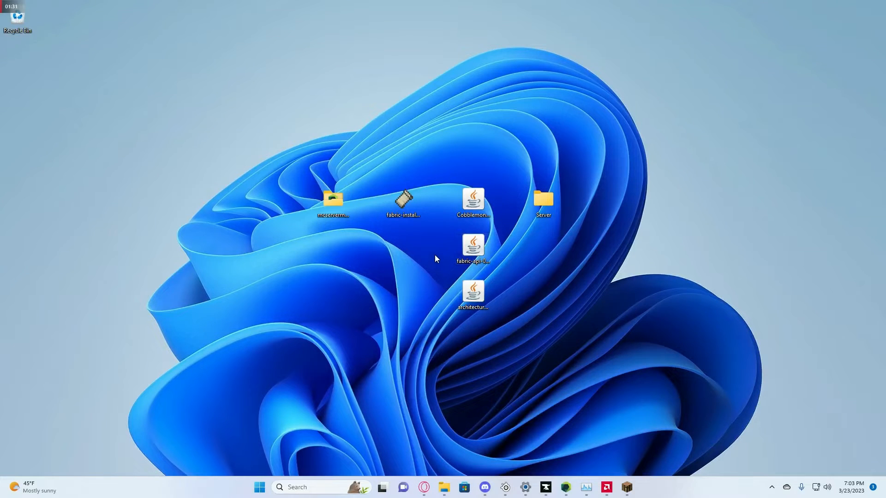
- Set Fabric Installer to a Minecraft 1.19.2 server, loader 0.14.18, installing into Desktop\Server
double_click(400, 204)
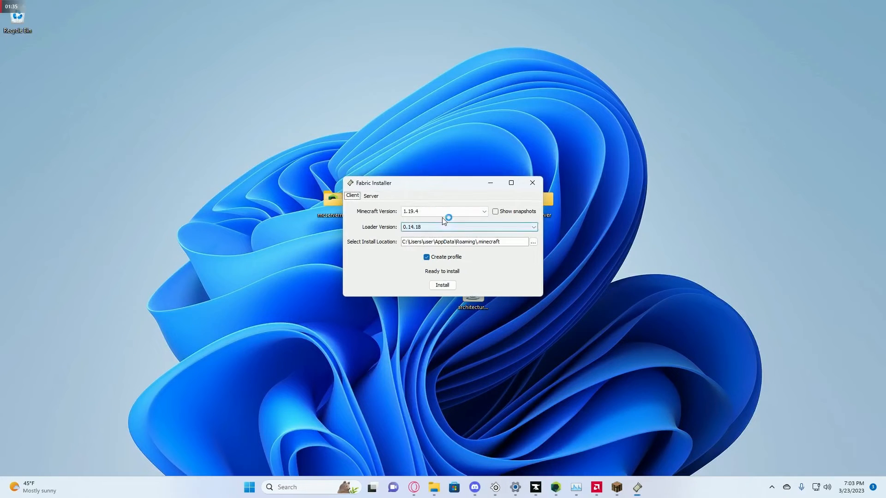
left_click(371, 196)
left_click_drag(413, 187, 348, 172)
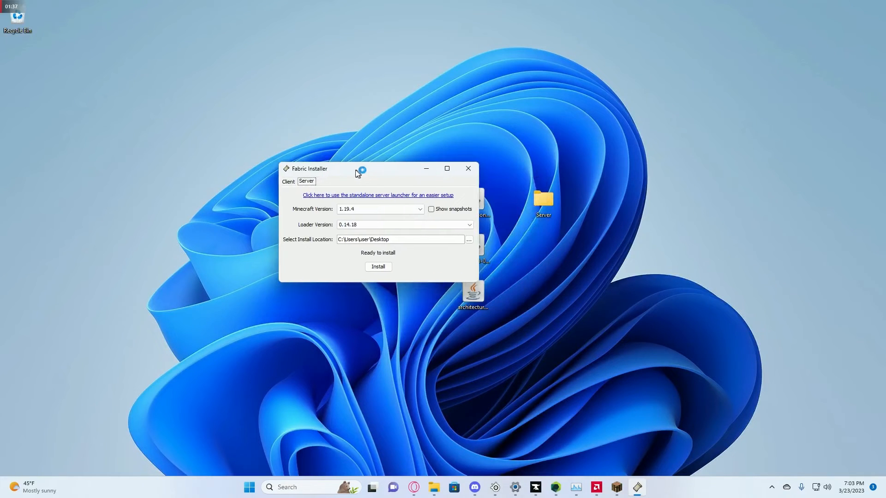
left_click(389, 209)
left_click(394, 230)
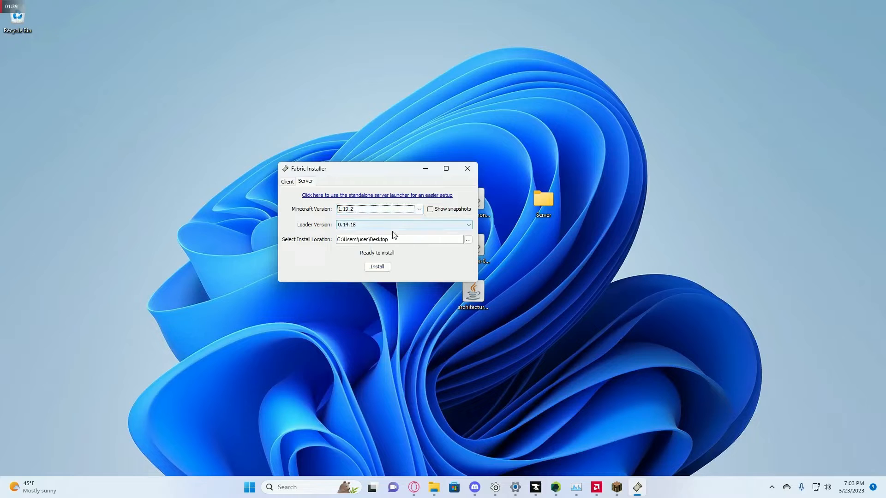
left_click(468, 239)
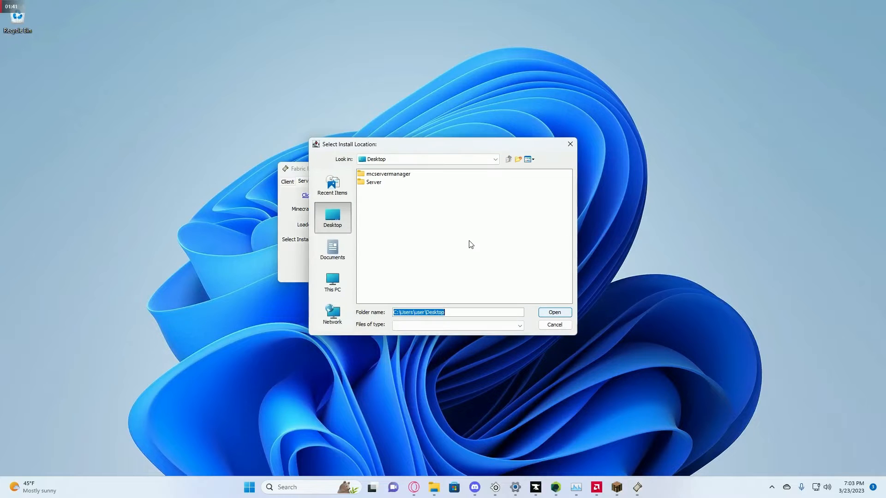
left_click(375, 183)
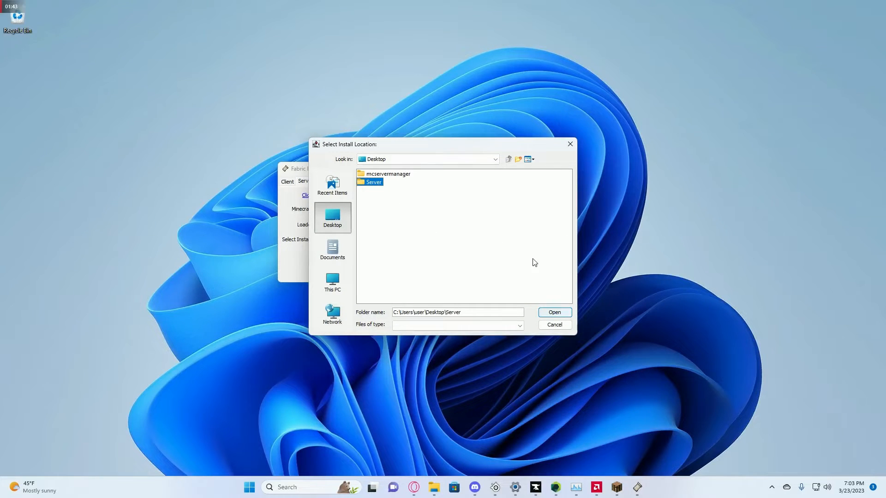
left_click(555, 313)
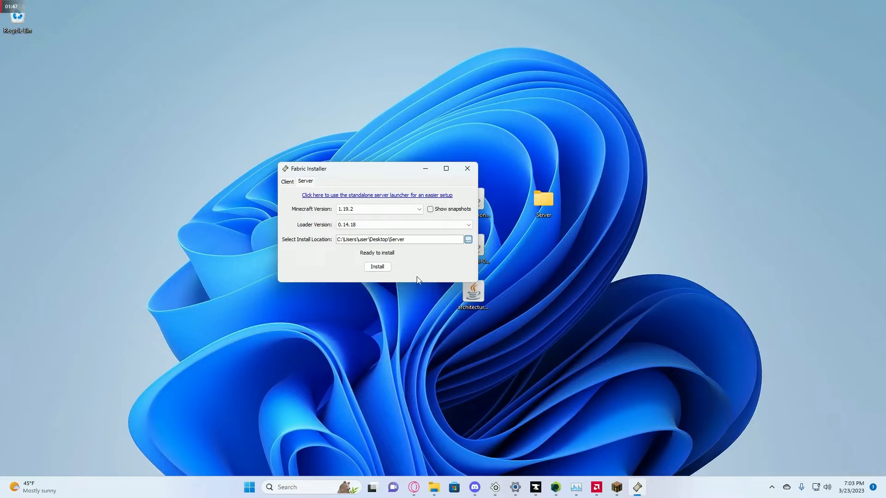
- Install the Fabric server with the official 1.19.2 server jar, then close the installer
left_click(377, 268)
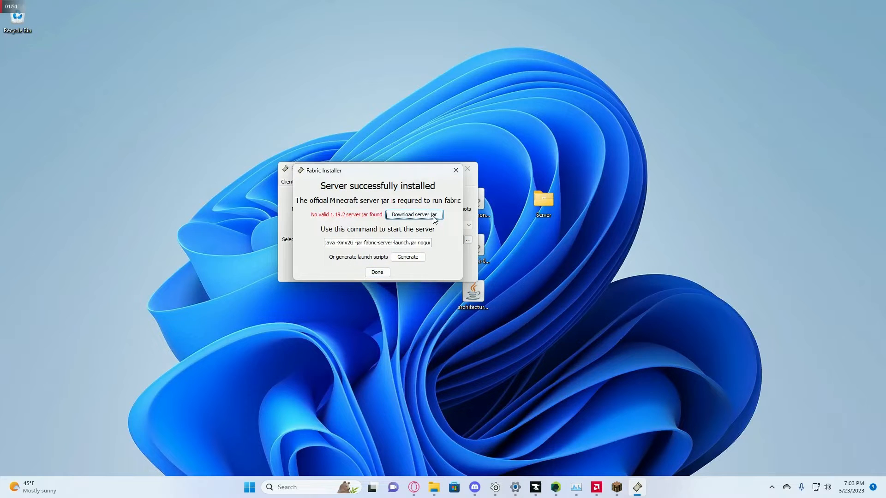
left_click(431, 215)
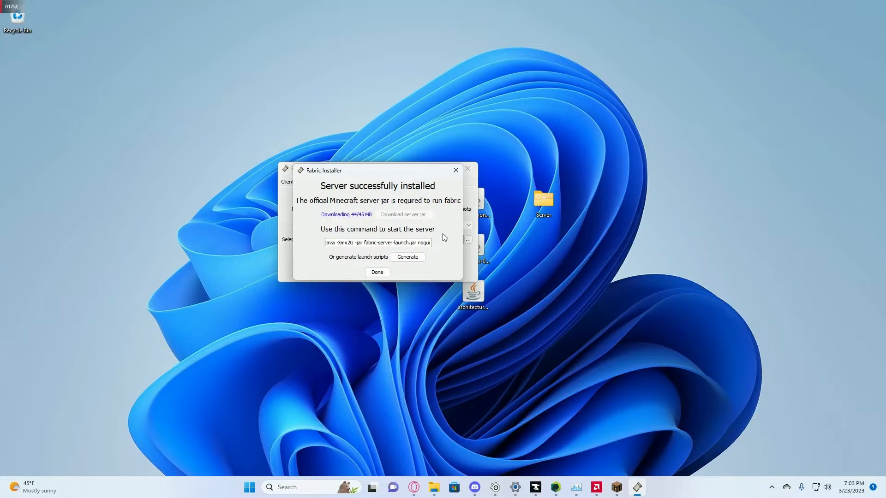
left_click(383, 272)
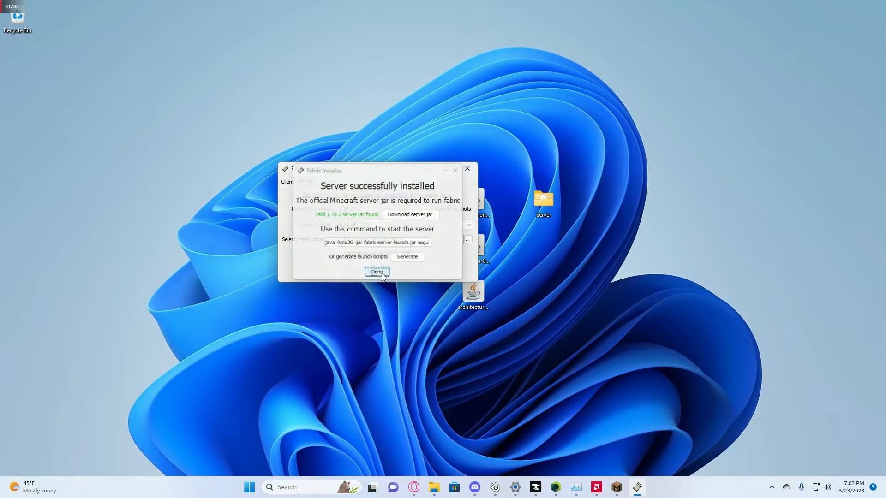
left_click(467, 169)
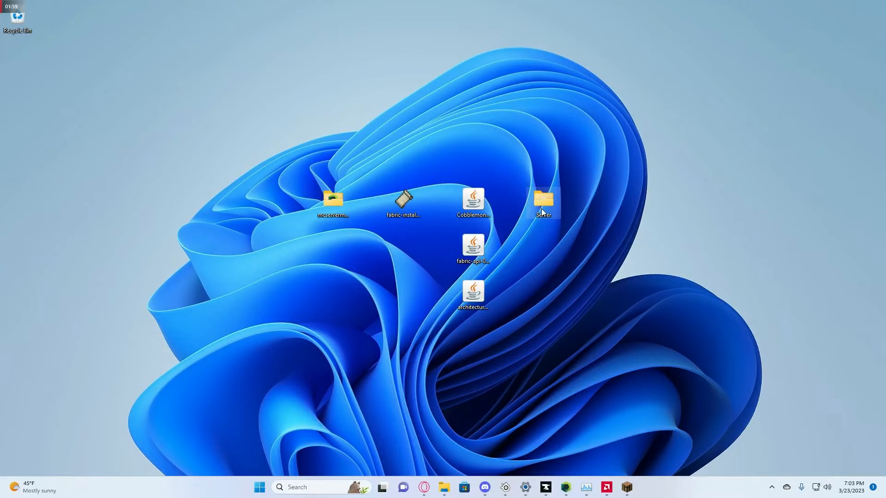
- Open the desktop Server folder, then bring up MC Server Soft from the taskbar
double_click(542, 203)
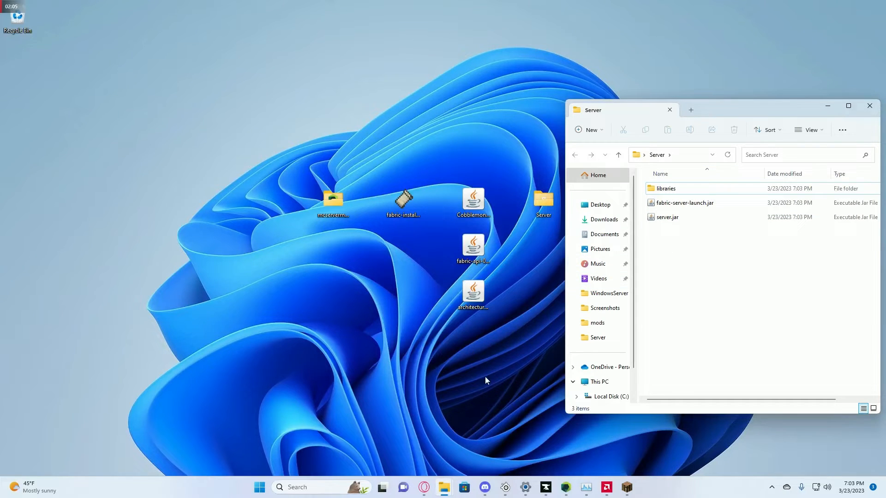
left_click(566, 488)
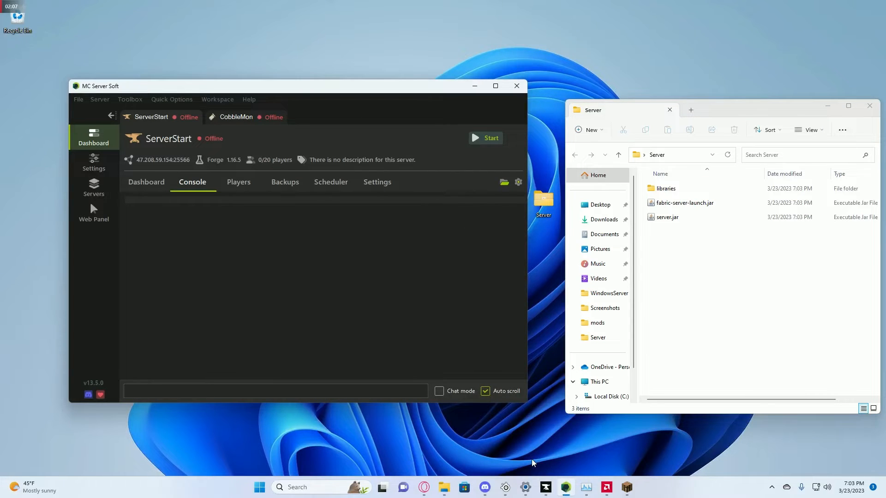
- Start a Fabric server import from Desktop\Server\fabric-server-launch.jar
left_click(80, 100)
left_click(89, 118)
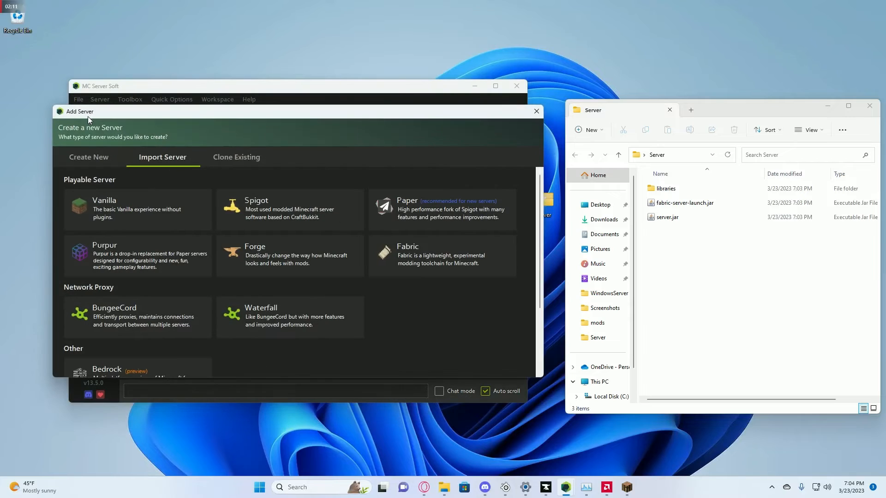
left_click(416, 253)
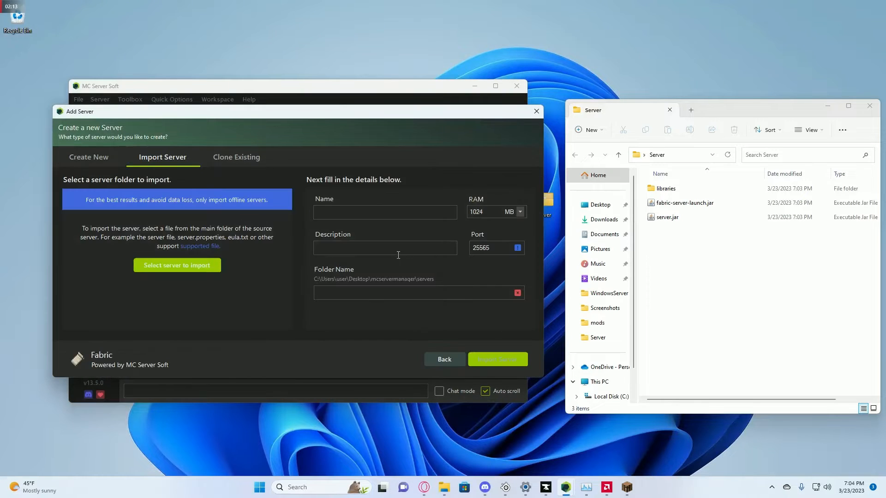
left_click(202, 270)
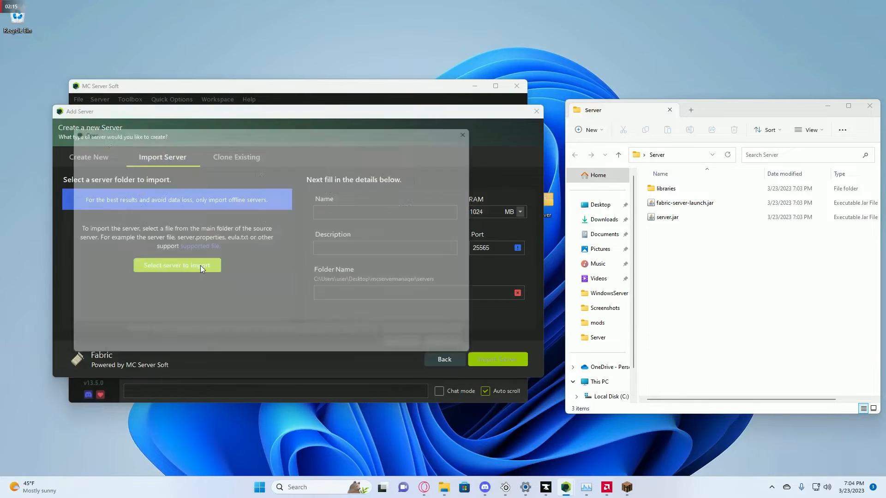
left_click(152, 147)
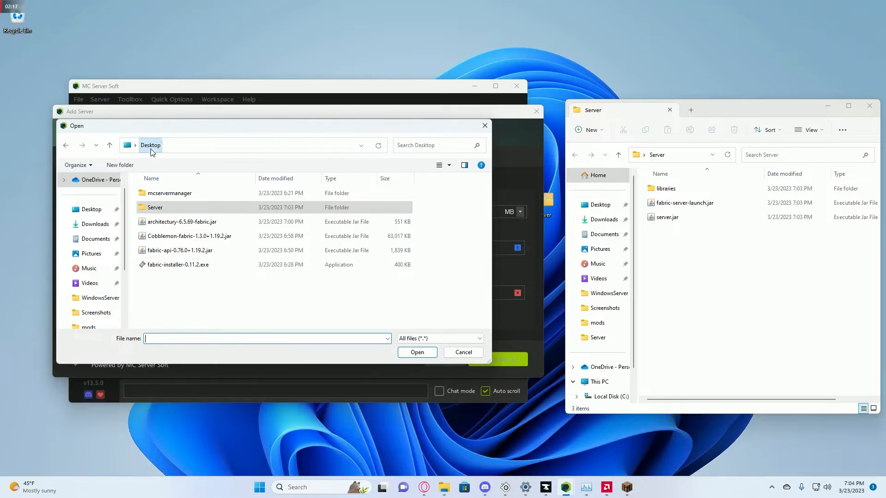
double_click(176, 209)
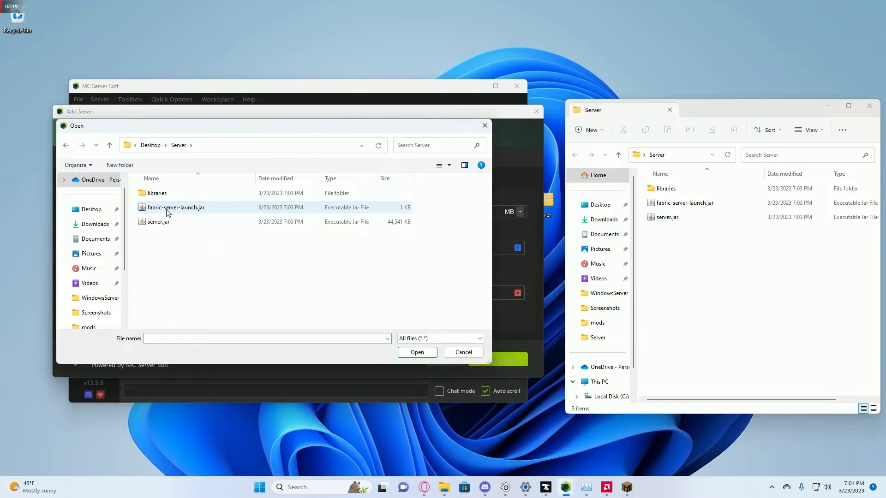
left_click(162, 210)
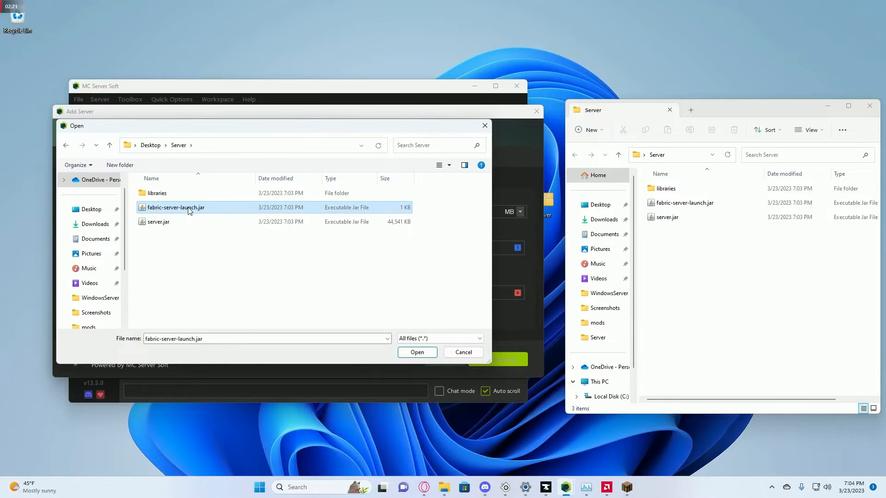
left_click(411, 356)
- Name the imported server CobbleTest and give it 4 GB of RAM
left_click_drag(406, 213, 294, 222)
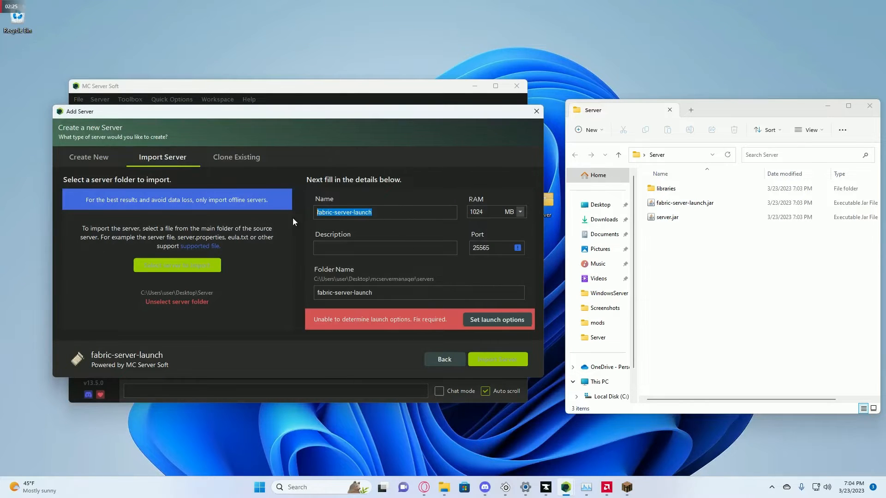
type("Cobb")
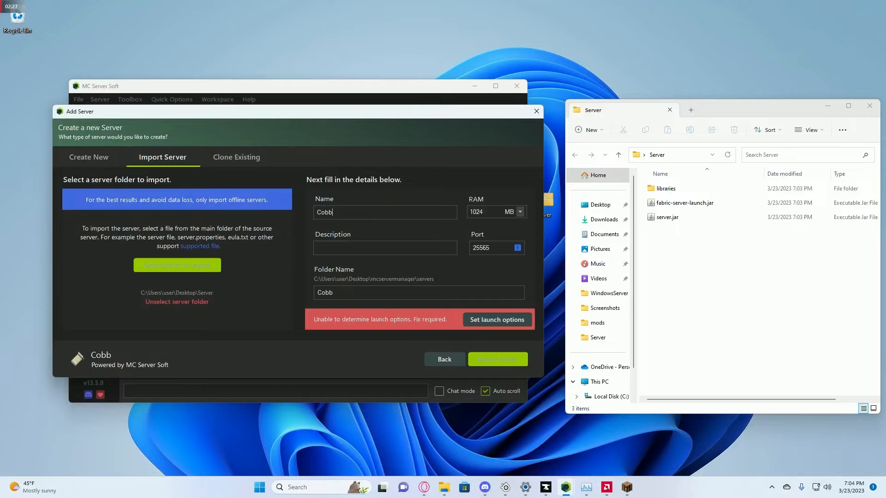
type("leTest")
left_click(519, 212)
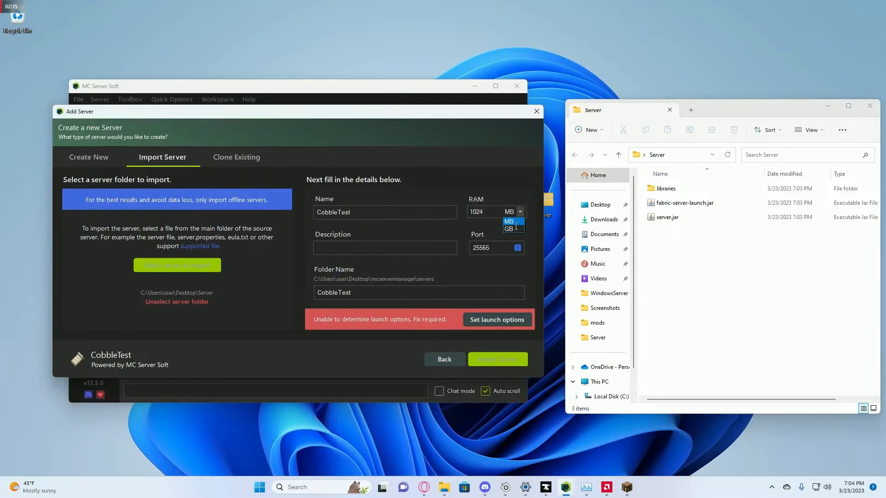
left_click(512, 229)
left_click(487, 212)
key("BackSpace")
type("4")
- Set fabric-server-launch.jar as the launch file, import CobbleTest, and open its server folder
left_click(495, 321)
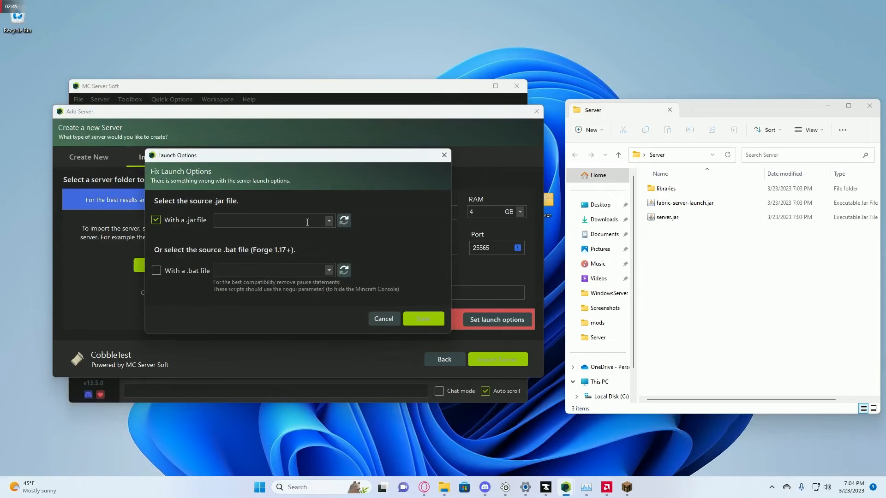
left_click(329, 221)
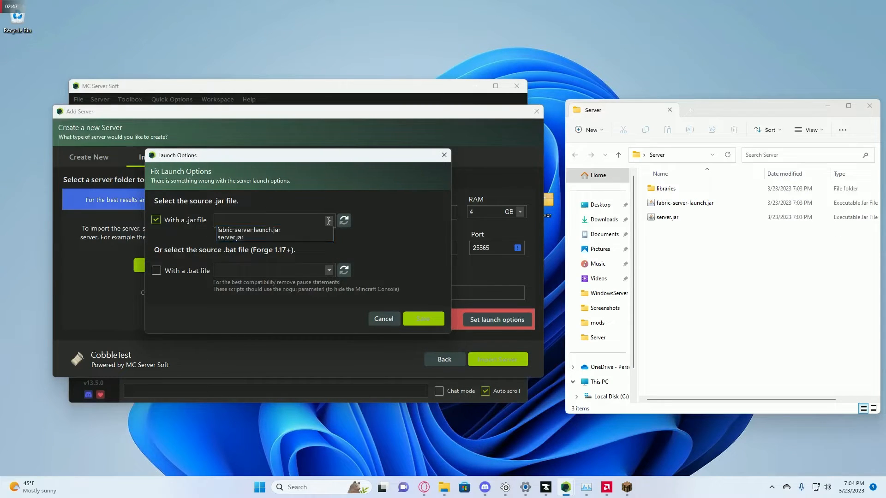
left_click(245, 229)
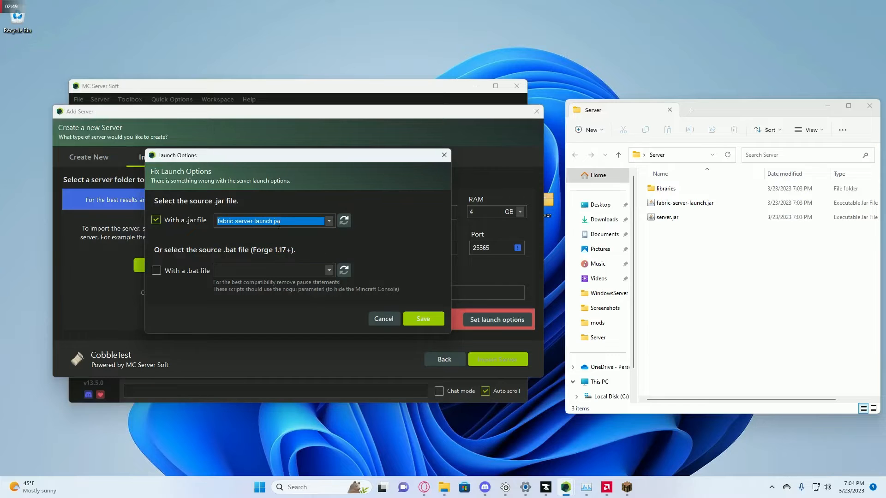
left_click(423, 319)
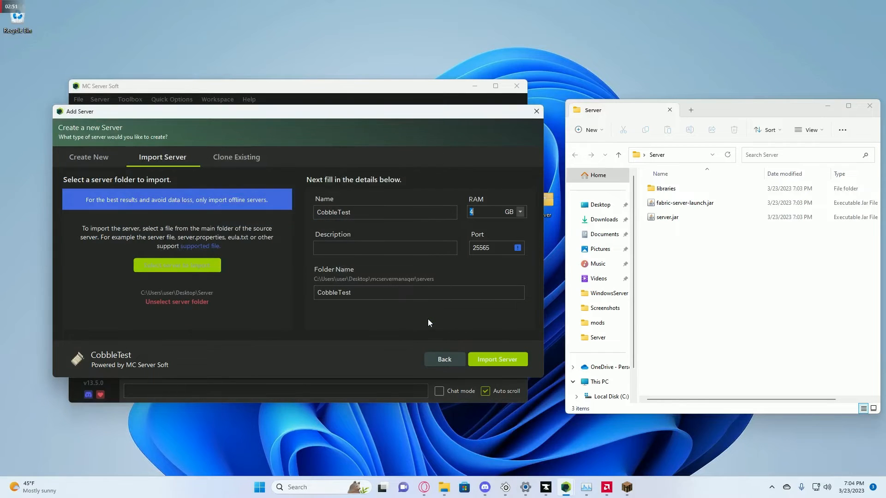
left_click(502, 359)
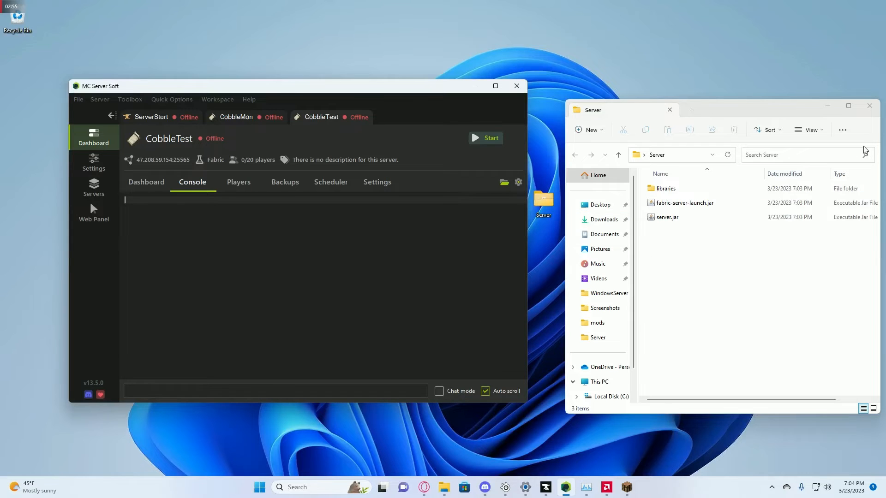
left_click(869, 106)
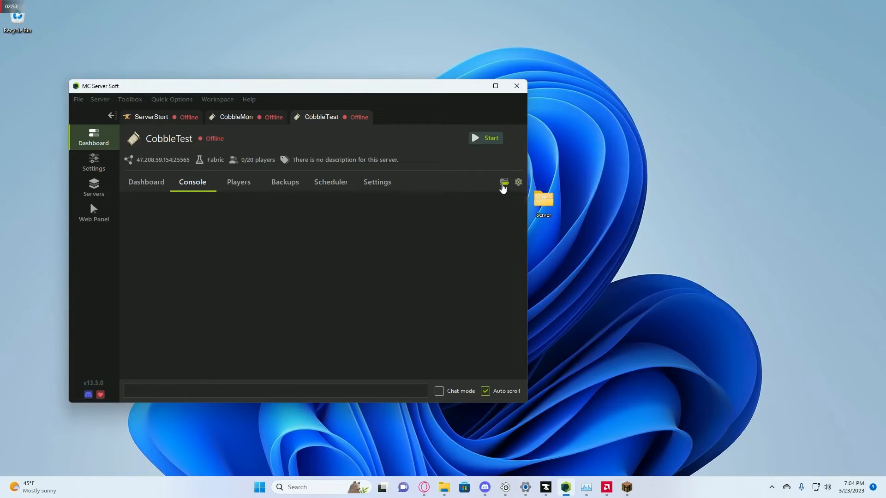
left_click(503, 186)
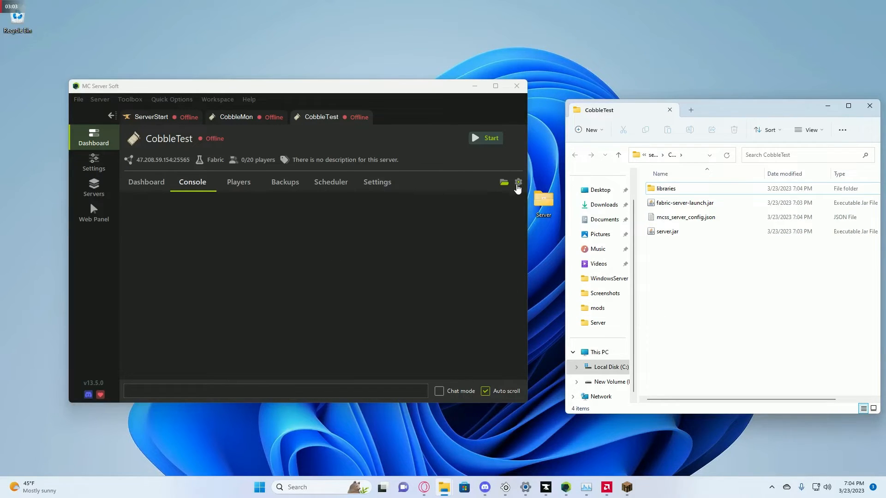
- Point CobbleTest's Java path to the OpenJDK 17.0.5 installation and save the server settings
left_click(518, 183)
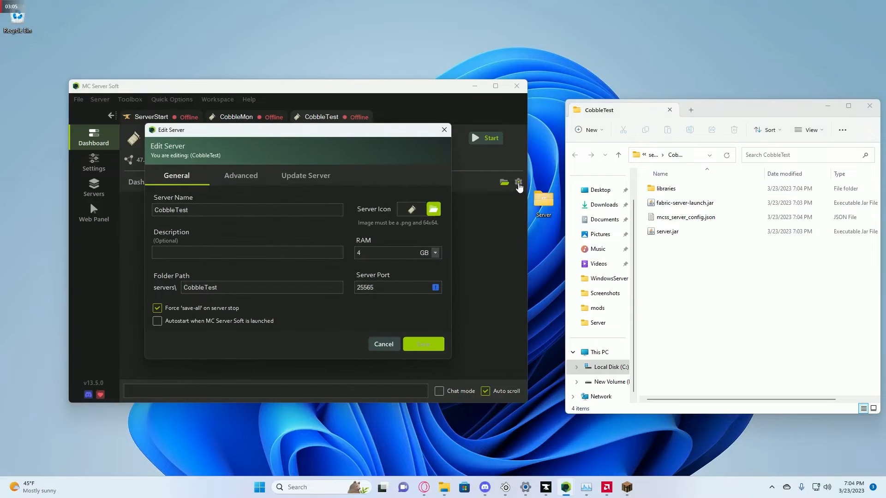
left_click(255, 178)
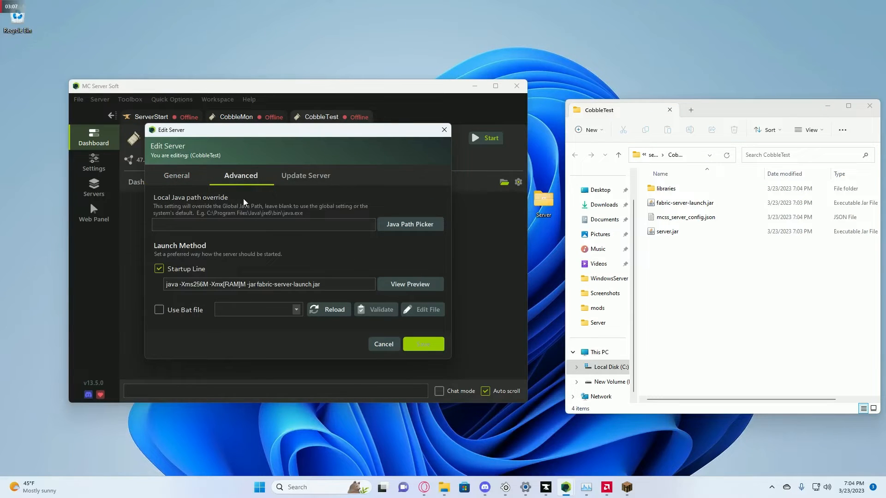
left_click(404, 224)
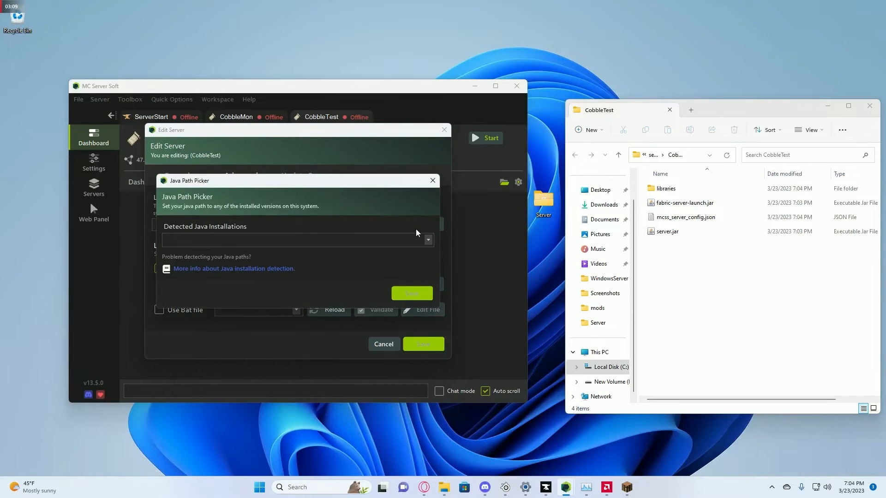
left_click(428, 239)
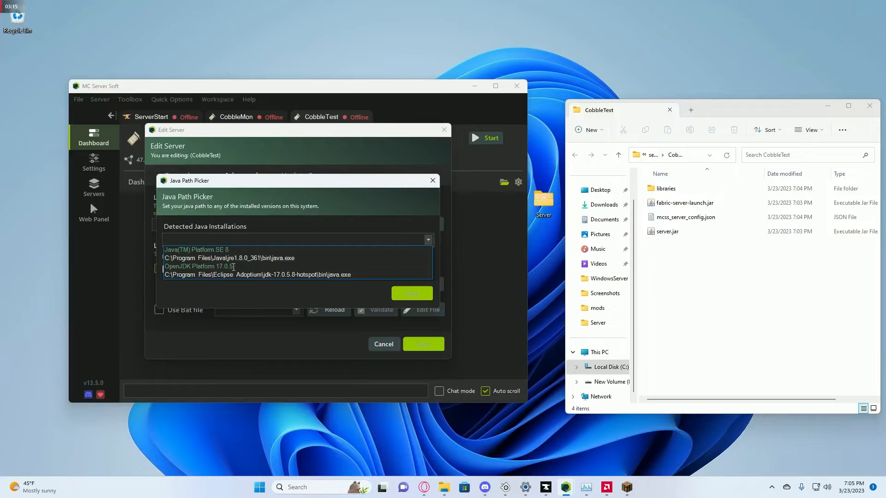
left_click(232, 275)
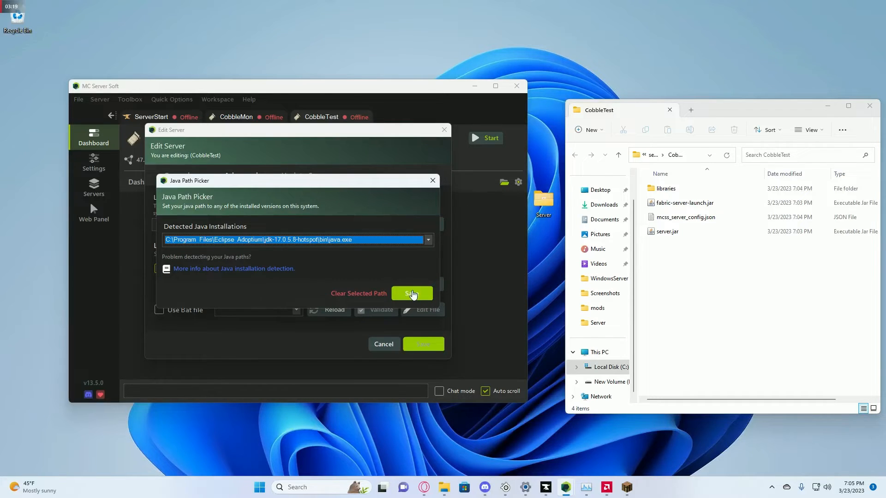
left_click(414, 294)
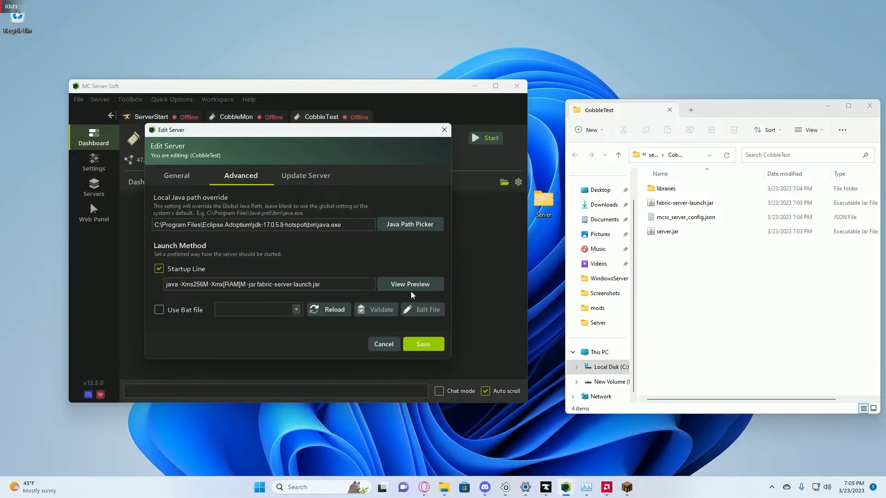
left_click(424, 344)
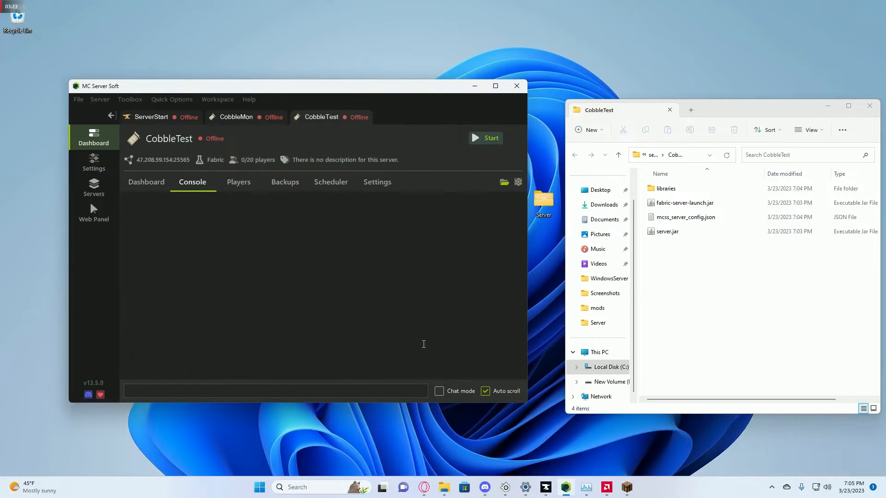
- Start CobbleTest until it halts for EULA agreement, then select the generated eula.txt
left_click(485, 140)
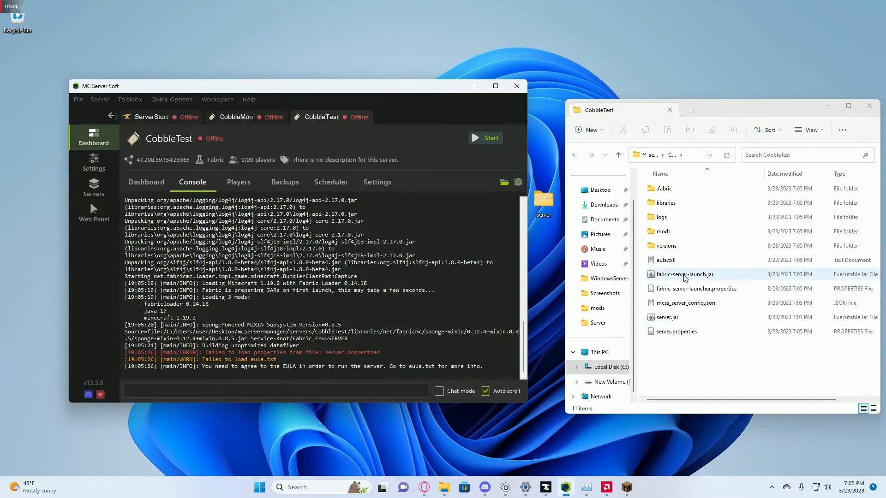
left_click(688, 260)
- Change eula=false to eula=true in eula.txt, save it, and close Notepad
double_click(688, 259)
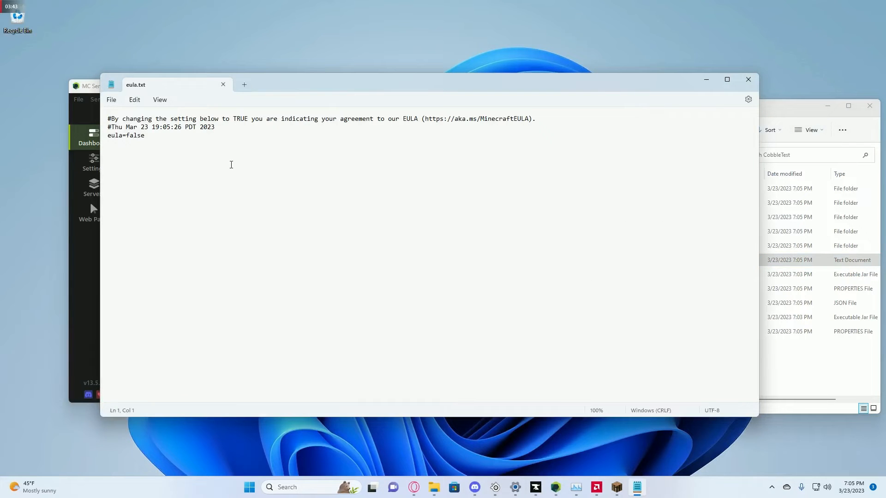
left_click_drag(152, 136, 126, 137)
type("true")
left_click(112, 99)
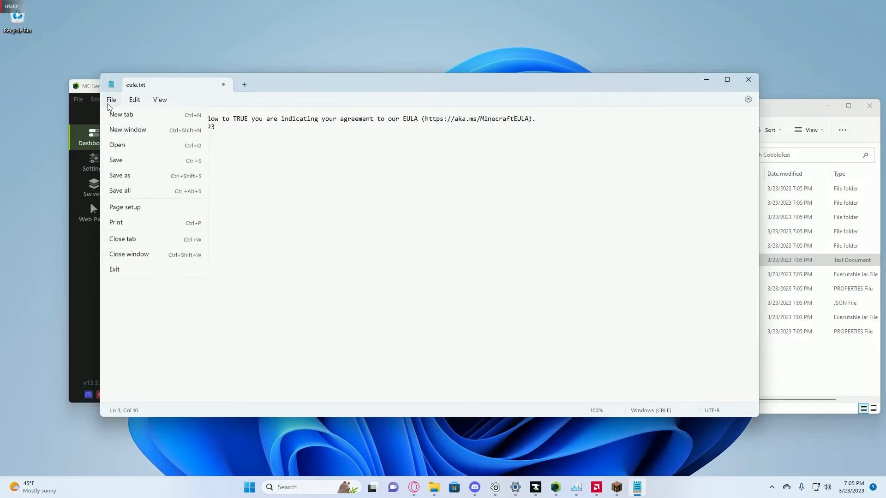
left_click(127, 165)
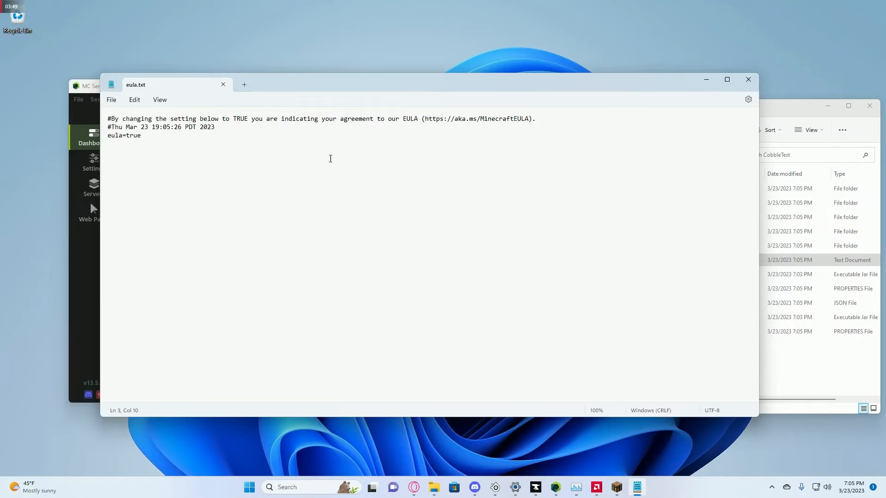
left_click(752, 82)
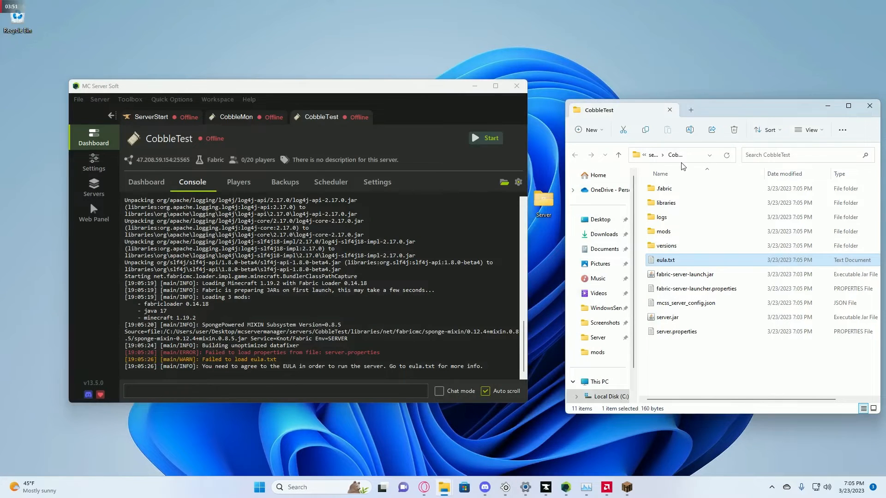
- Copy the Cobblemon-fabric-1.3.0, fabric-api-0.76.0 and architectury-6.5.69 jars from the desktop into CobbleTest's mods folder
double_click(670, 232)
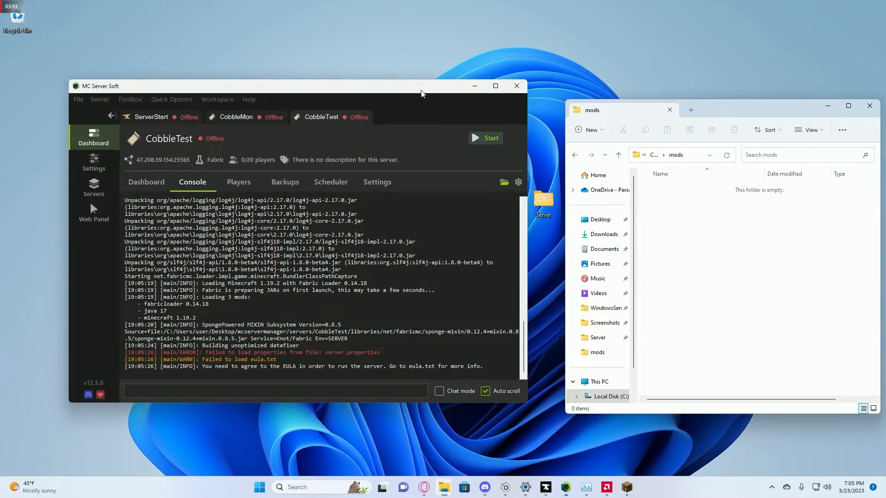
left_click_drag(420, 89, 301, 76)
left_click_drag(506, 344, 470, 198)
left_click_drag(470, 199, 722, 225)
left_click(726, 243)
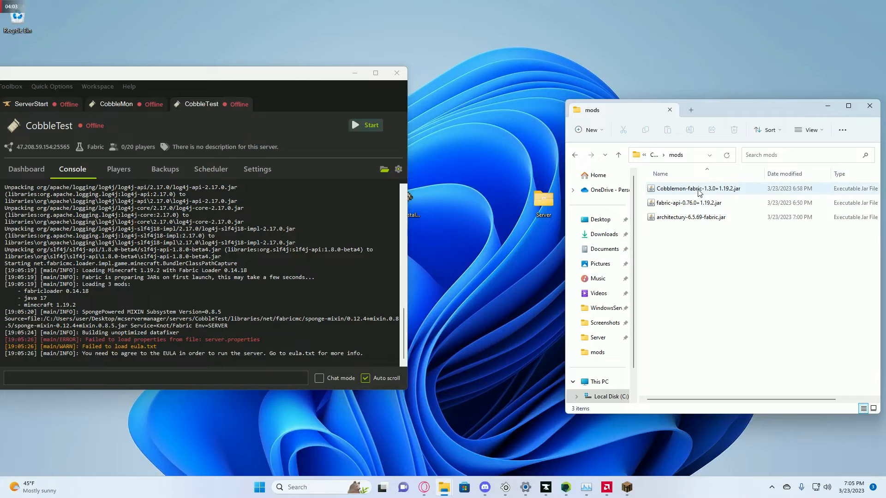
left_click_drag(318, 73, 461, 86)
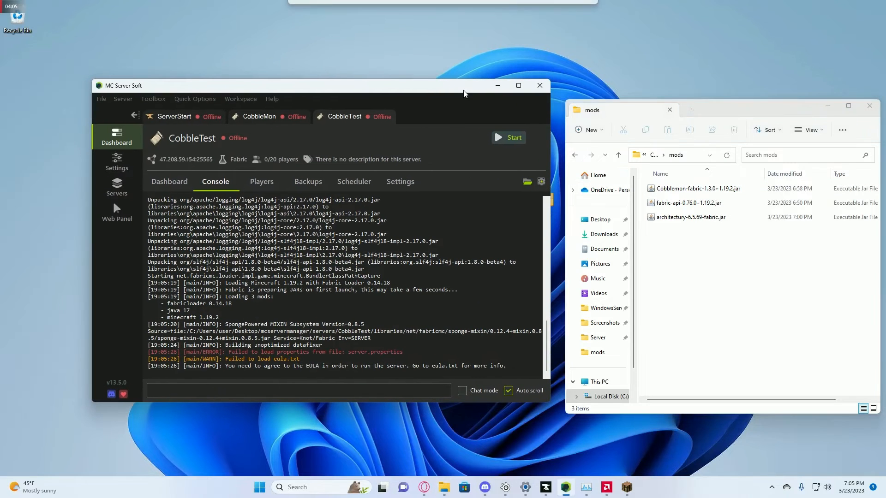
- Start CobbleTest, wait until the console reports it finished starting, and copy its IP address
left_click(509, 141)
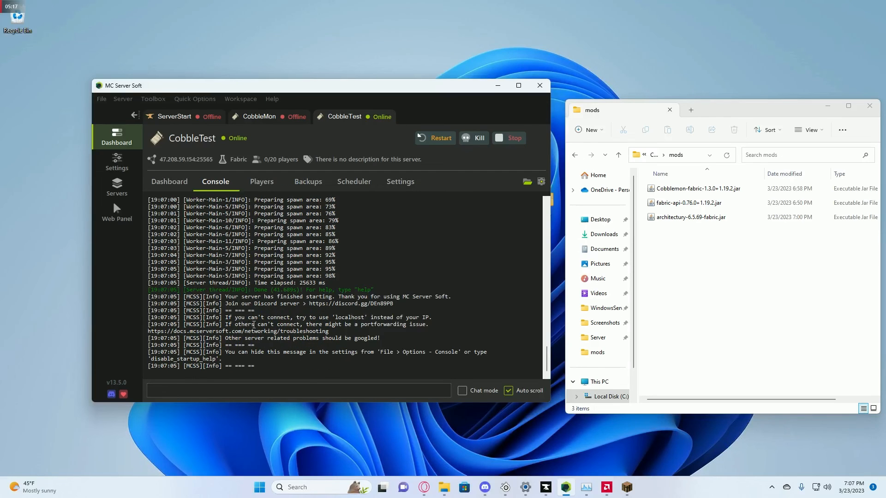
left_click_drag(227, 296, 331, 297)
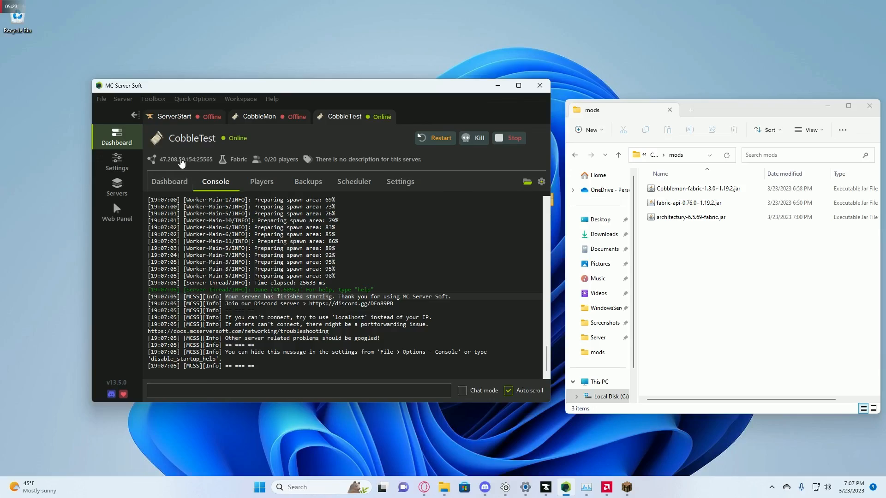
left_click(178, 160)
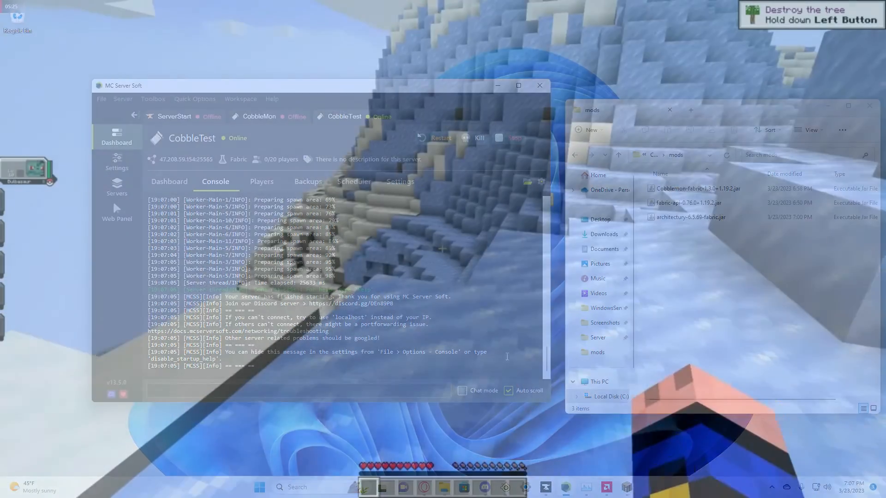
- Send out Bulbasaur from its Poké Ball, walk up to it, and recall it
key("r")
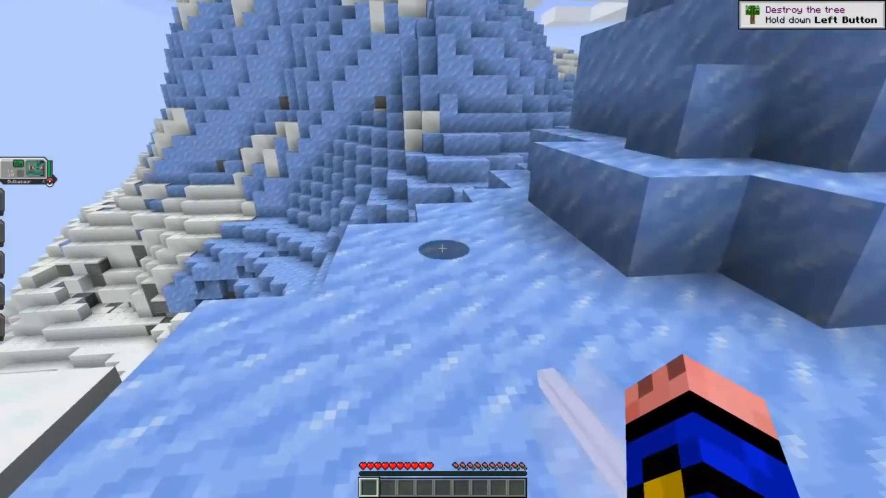
key("w")
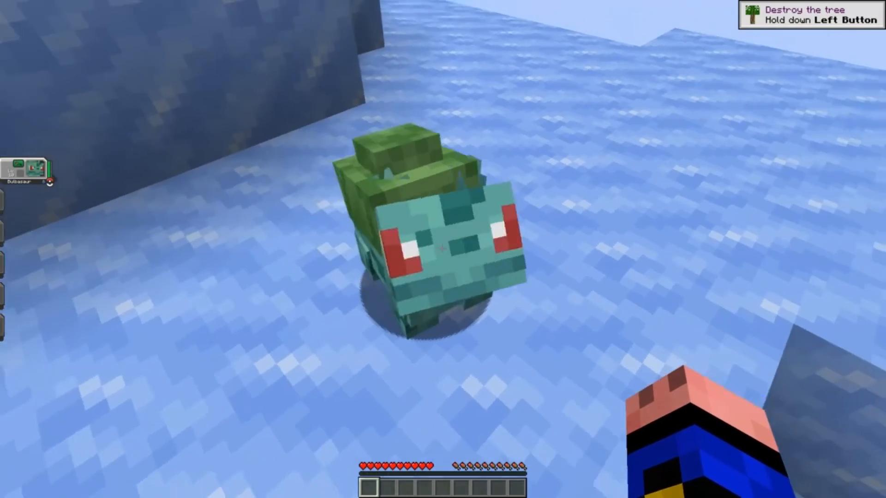
key("r")
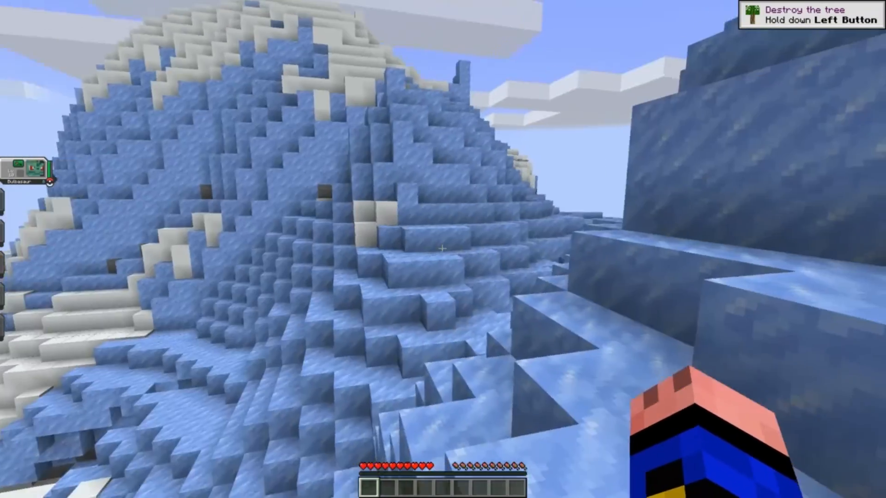
- Look over Bulbasaur's summary screen and its list of moves, then close it
key("m")
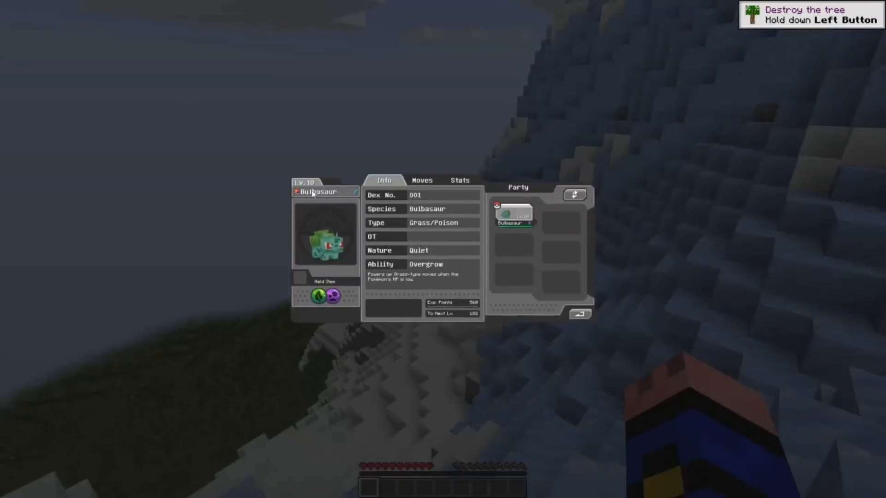
left_click(433, 182)
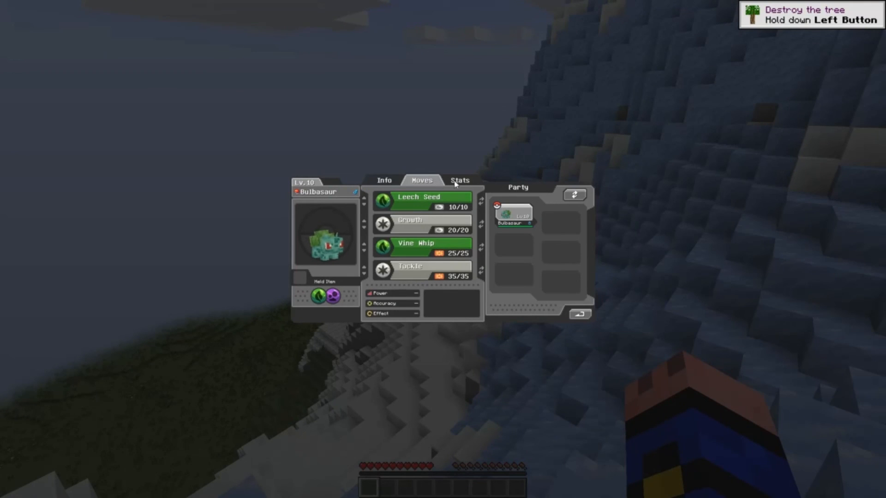
key("Escape")
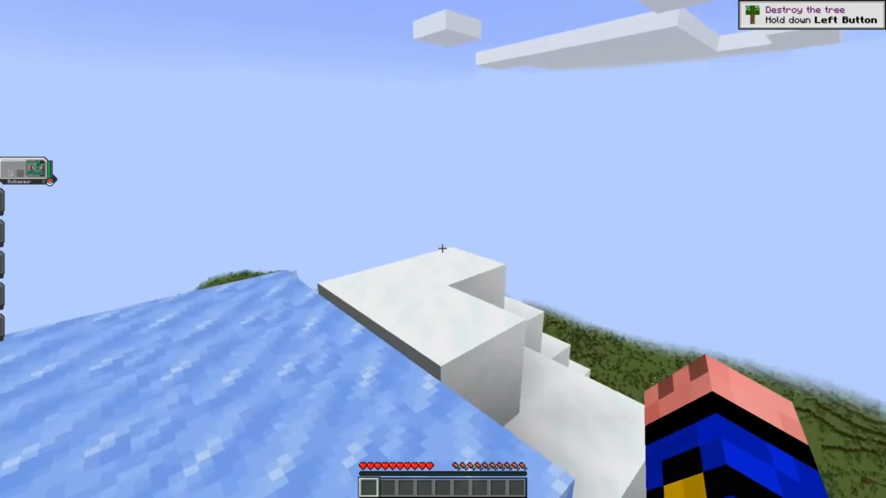